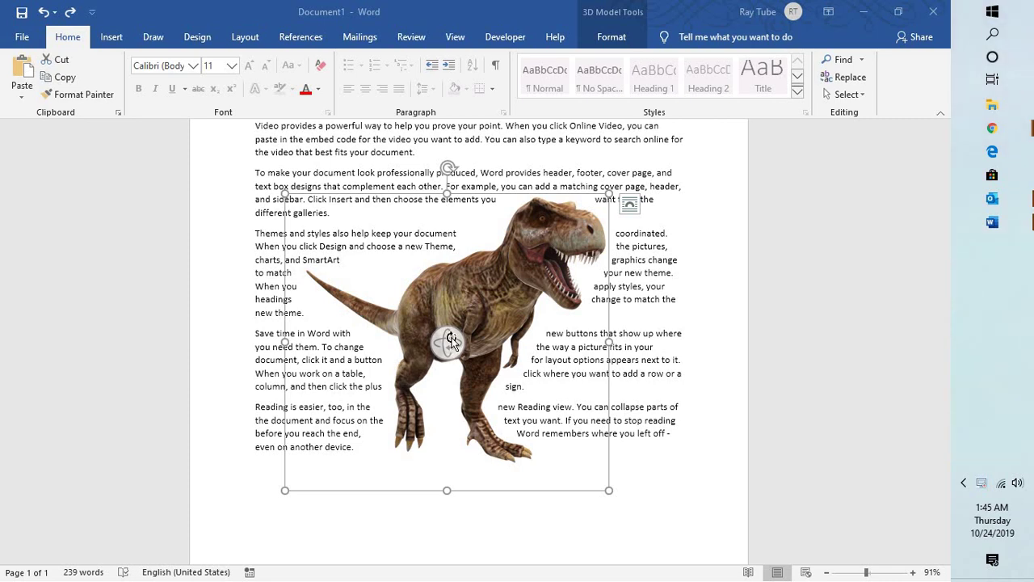
# Step: Rotate the T-rex model with the 3D handle so it faces right, head raised
pyautogui.click(451, 342)
pyautogui.moveTo(430, 336); pyautogui.dragTo(550, 327)
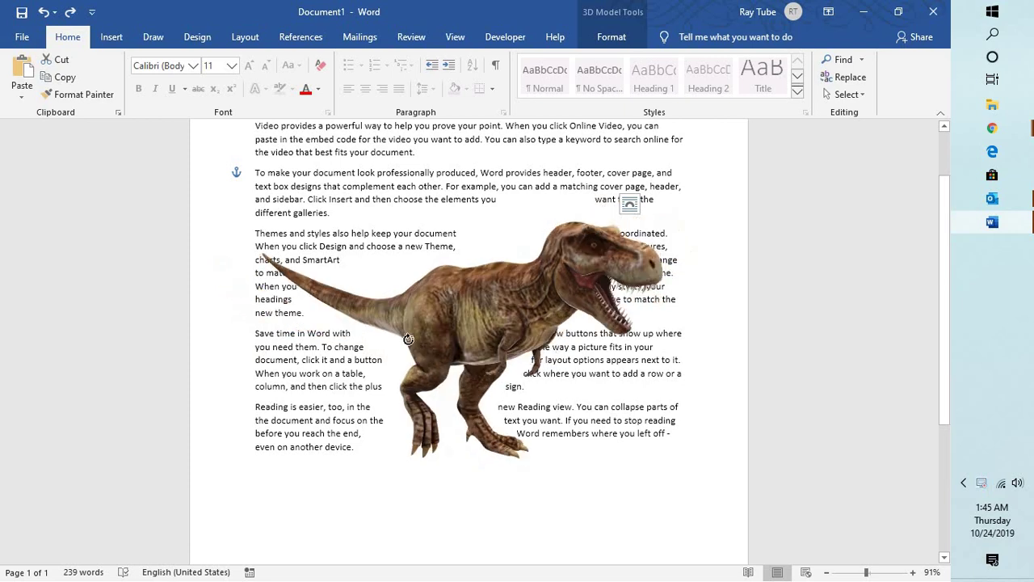
pyautogui.moveTo(550, 327)
pyautogui.mouseDown()
pyautogui.moveTo(467, 299)
pyautogui.moveTo(507, 288)
pyautogui.moveTo(510, 355)
pyautogui.moveTo(458, 333)
pyautogui.mouseUp()
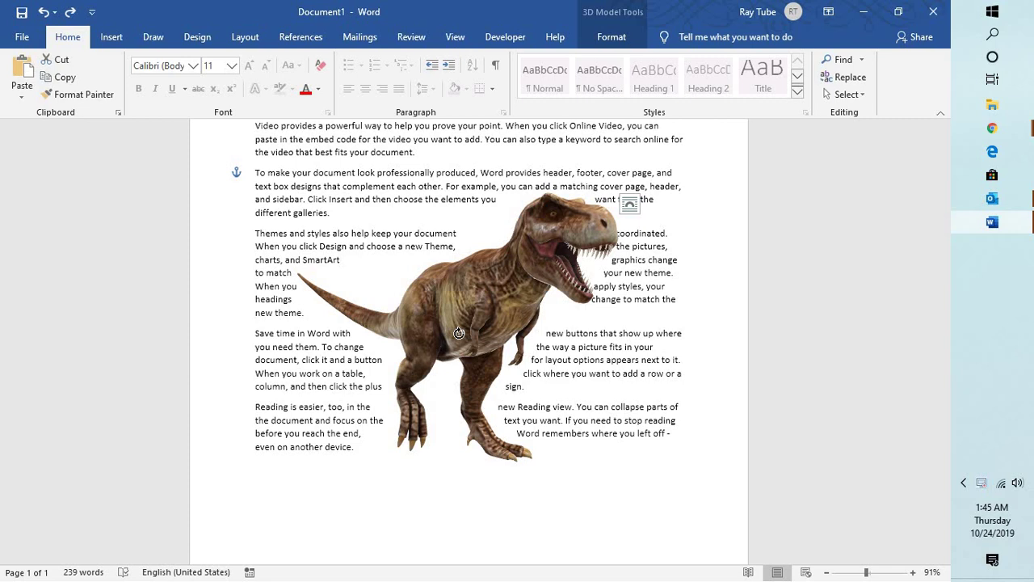
pyautogui.moveTo(437, 334)
pyautogui.mouseDown()
pyautogui.moveTo(358, 288)
pyautogui.moveTo(515, 282)
pyautogui.moveTo(467, 288)
pyautogui.moveTo(482, 280)
pyautogui.moveTo(476, 299)
pyautogui.mouseUp()
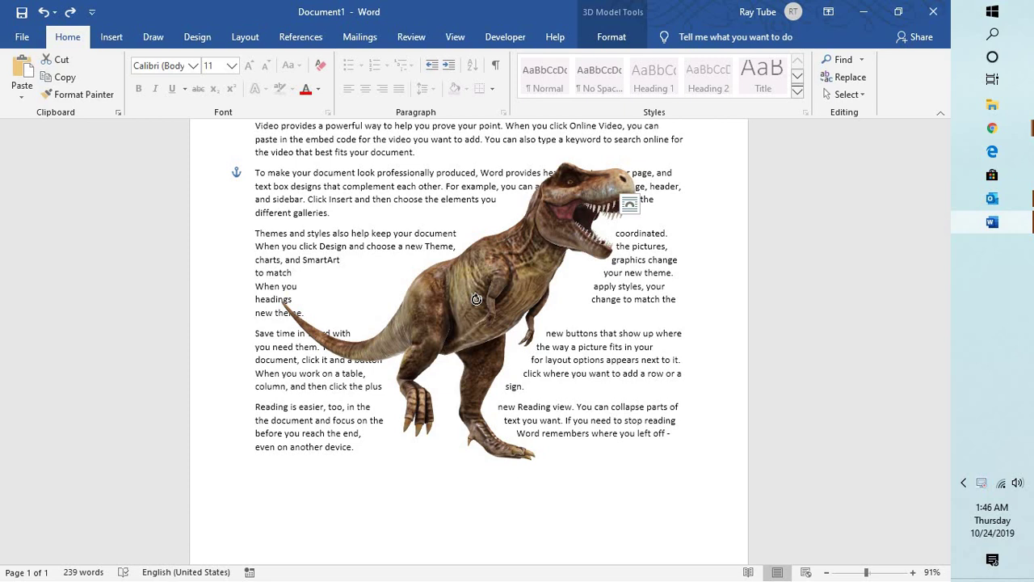
pyautogui.moveTo(476, 299); pyautogui.dragTo(477, 300)
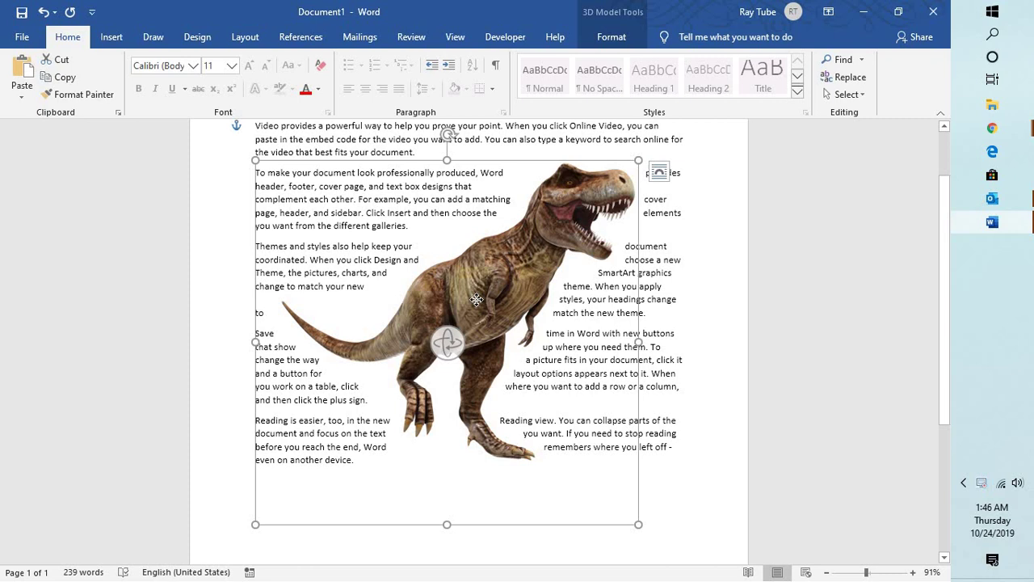
# Step: Delete the T-rex, add a blank line after the theme paragraph, and show the 3D Models choices
pyautogui.press('Delete')
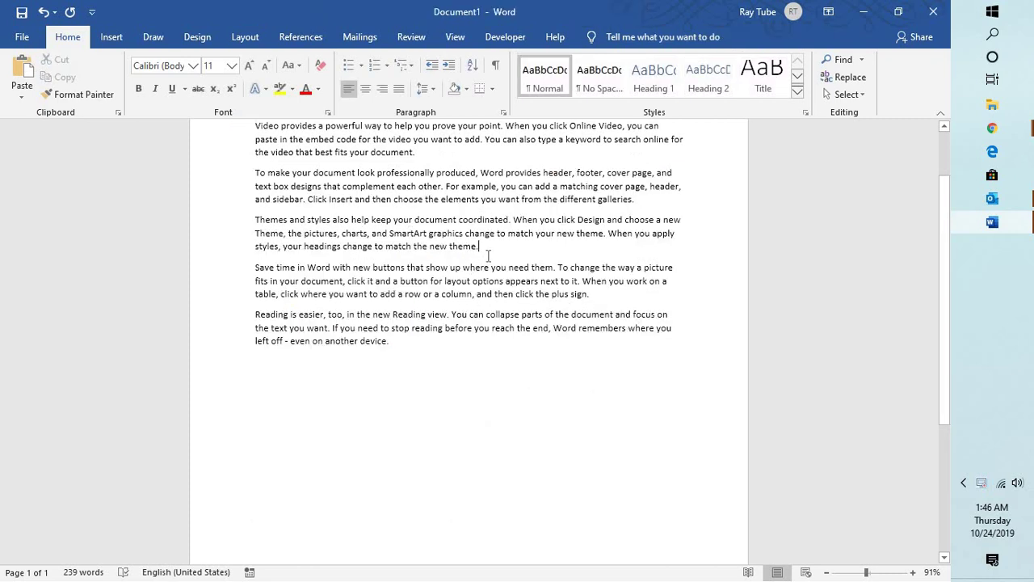
pyautogui.press('Return')
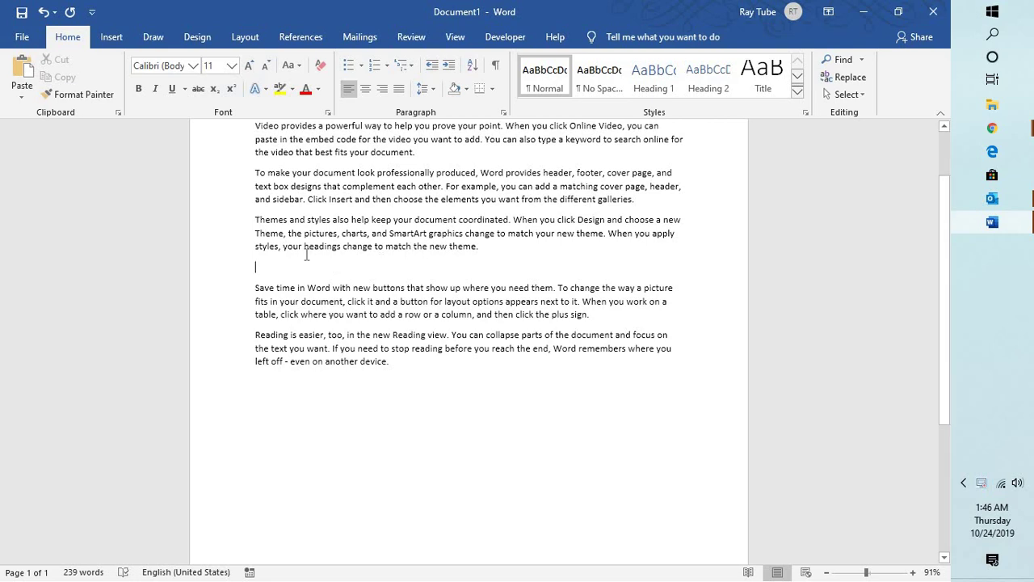
pyautogui.click(122, 33)
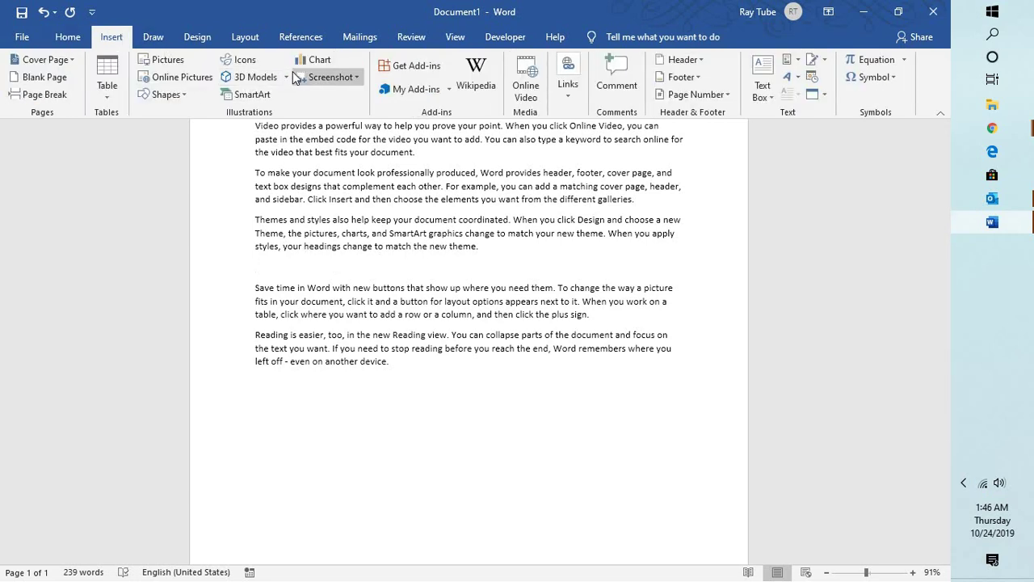
pyautogui.click(287, 74)
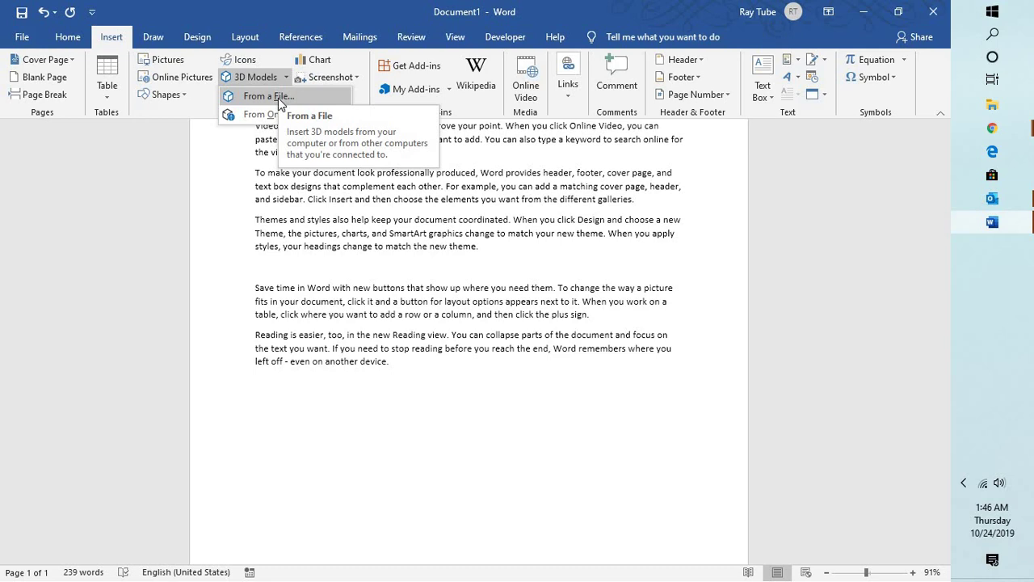
pyautogui.click(278, 98)
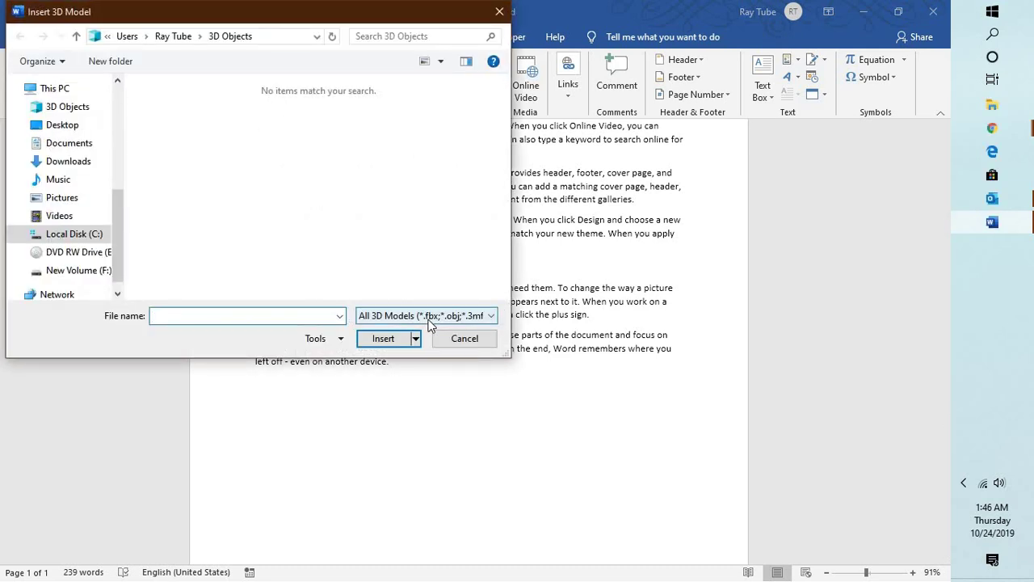
pyautogui.click(425, 315)
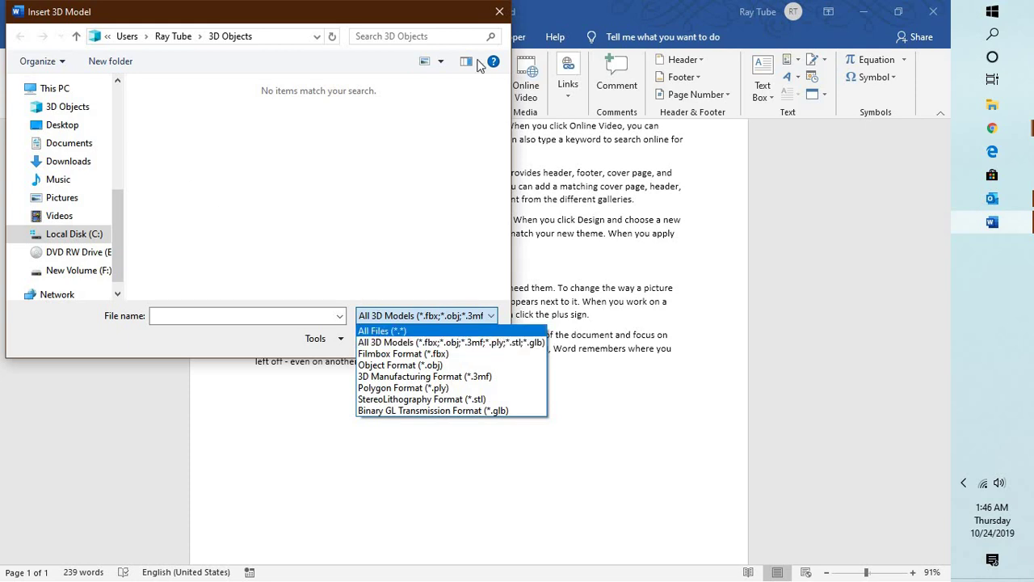
pyautogui.click(507, 9)
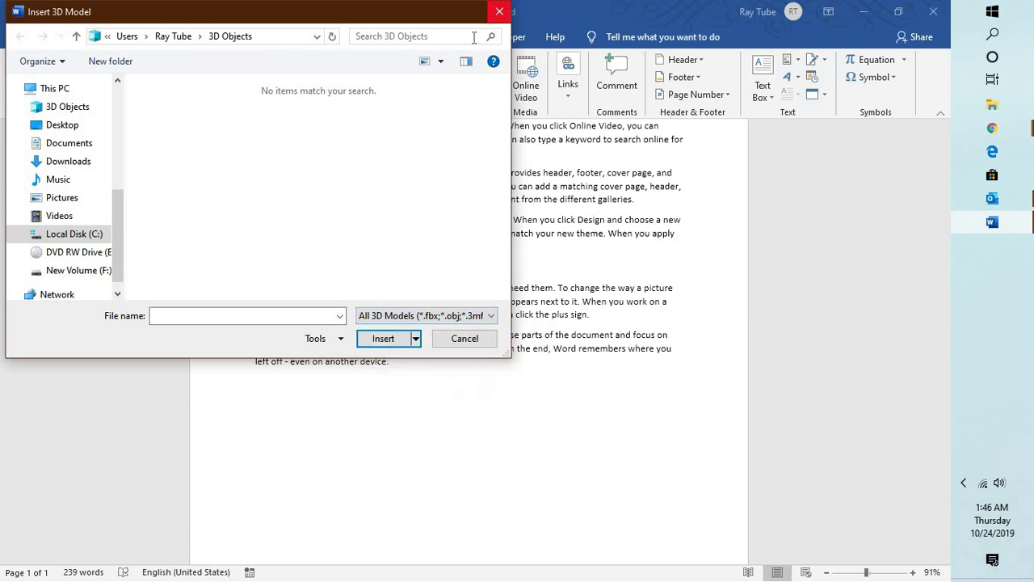
pyautogui.click(500, 12)
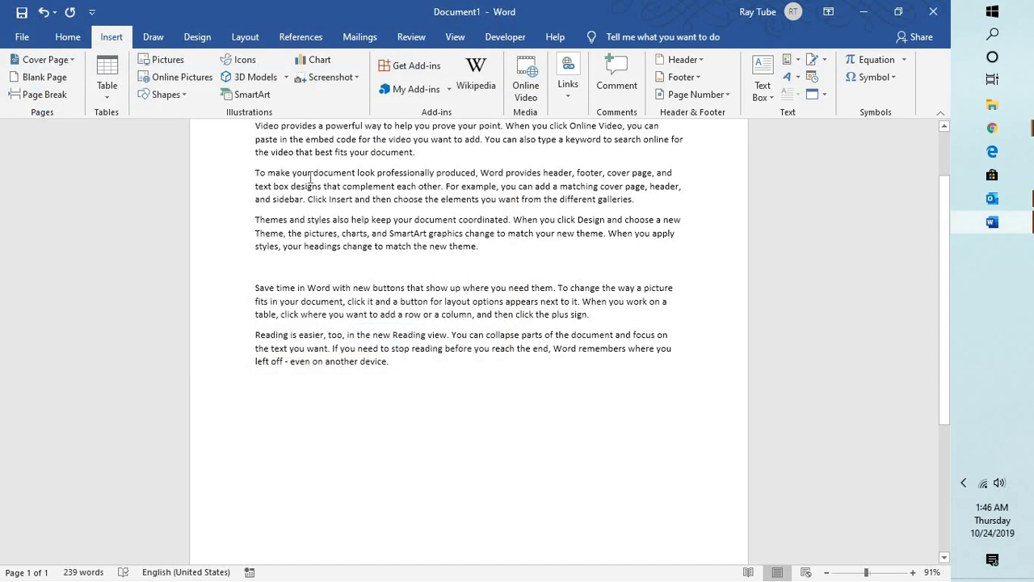
# Step: Choose the raptor dinosaur from the Animals category of the online 3D model library
pyautogui.click(286, 78)
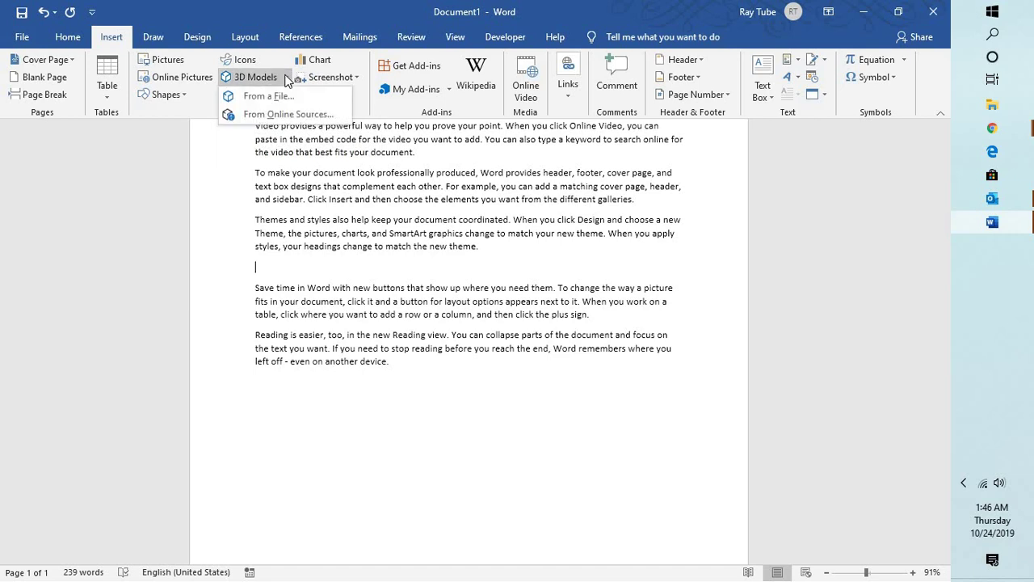
pyautogui.click(278, 114)
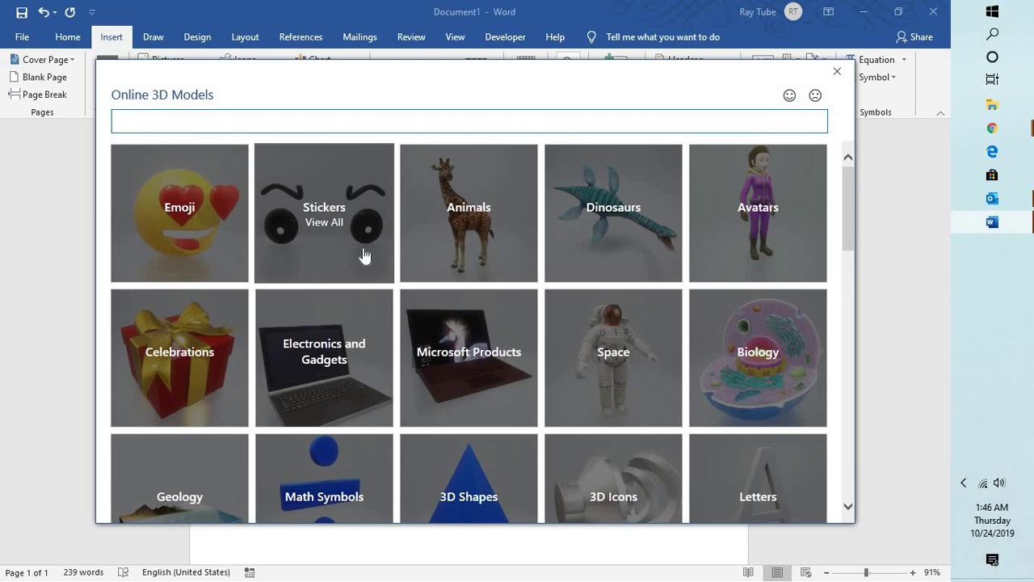
pyautogui.moveTo(469, 214)
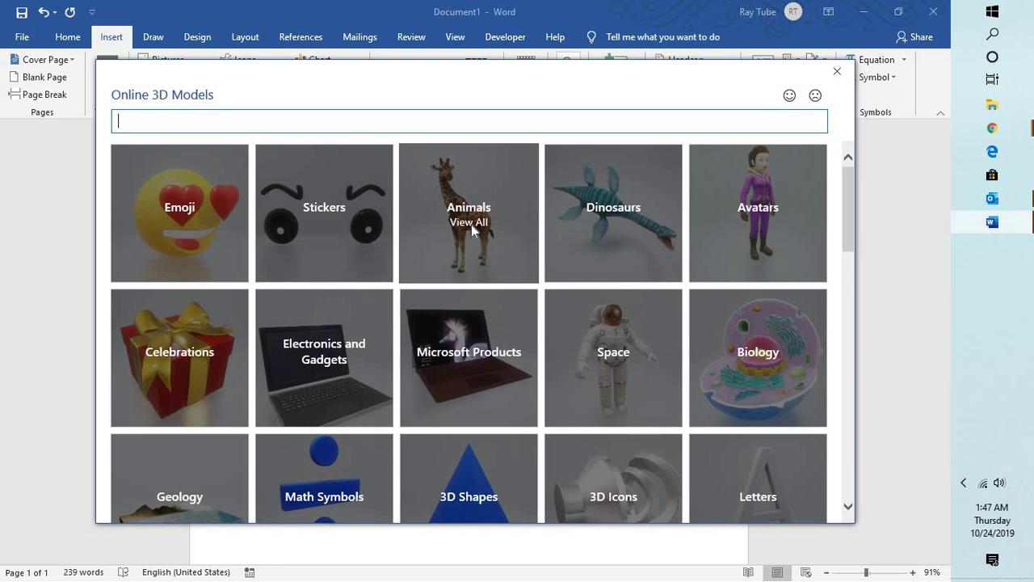
pyautogui.click(471, 224)
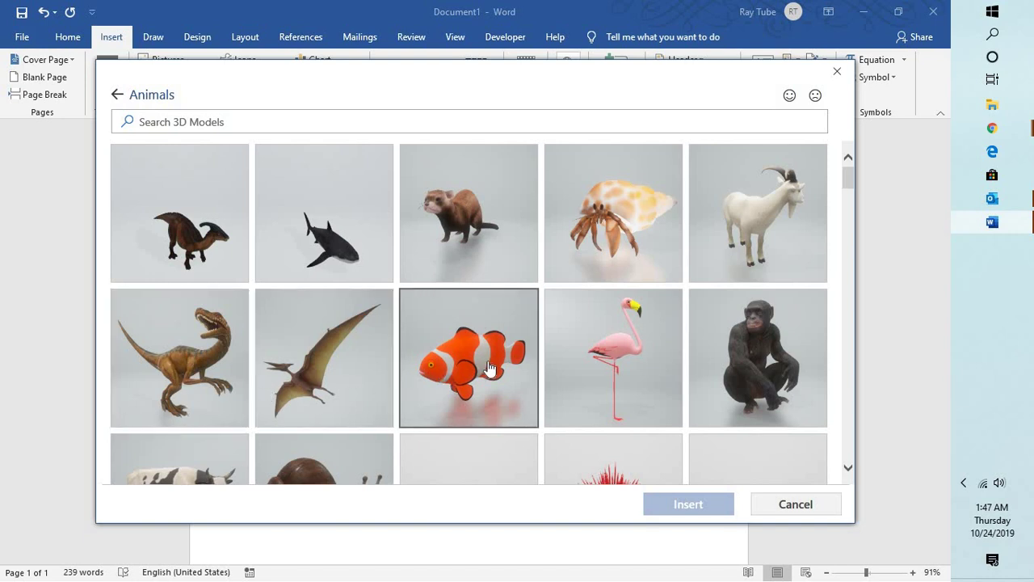
pyautogui.click(194, 373)
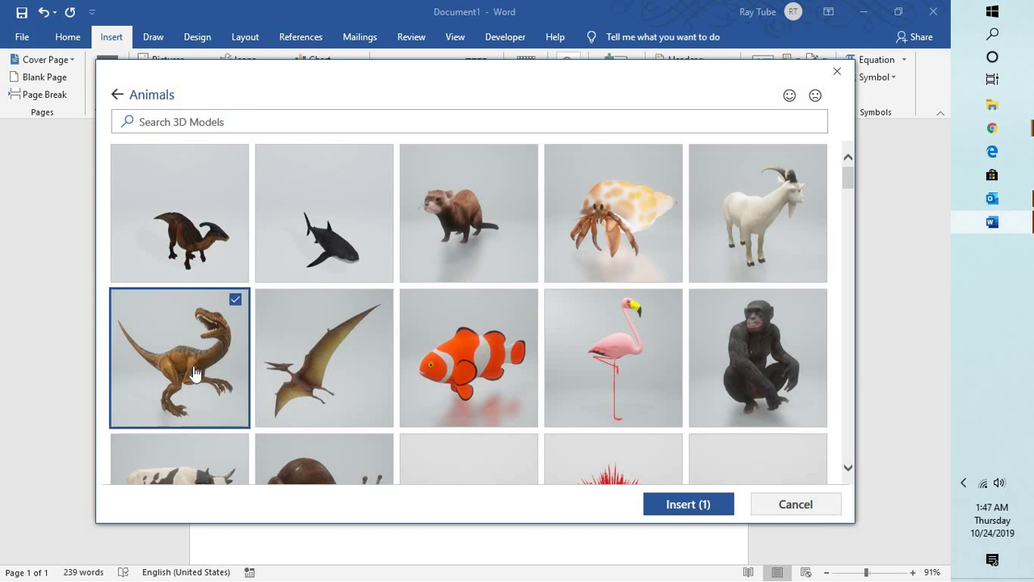
# Step: Insert the raptor and rotate it upright, rearing with its tail hanging down
pyautogui.click(696, 505)
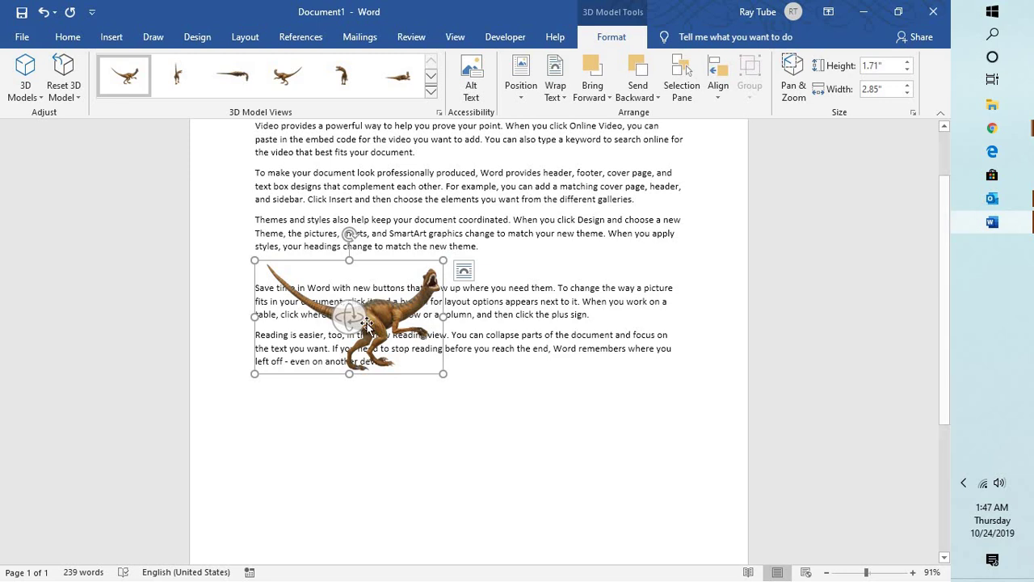
pyautogui.moveTo(350, 322); pyautogui.dragTo(362, 306)
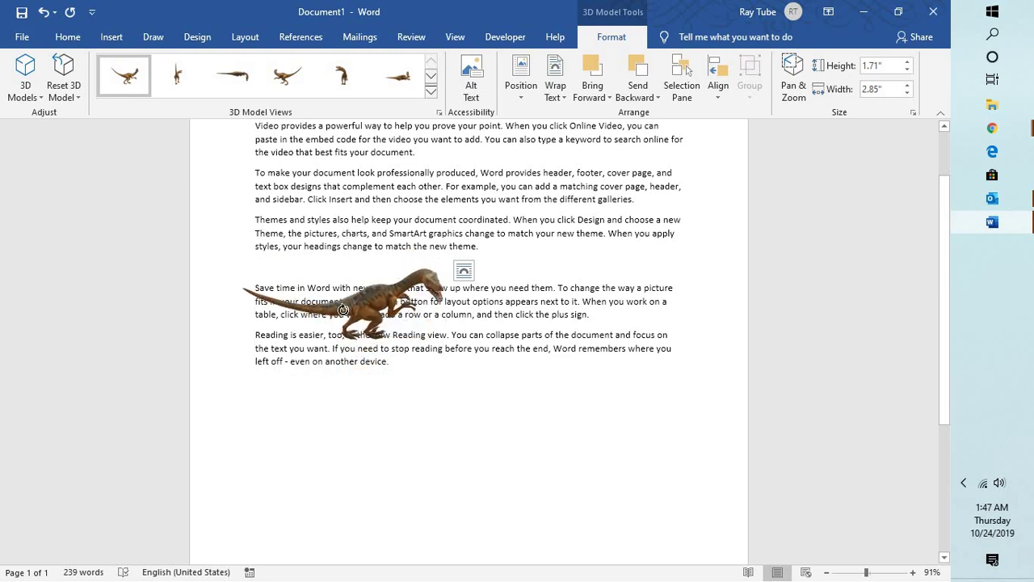
pyautogui.moveTo(362, 306)
pyautogui.mouseDown()
pyautogui.moveTo(297, 338)
pyautogui.moveTo(358, 297)
pyautogui.moveTo(218, 266)
pyautogui.moveTo(286, 283)
pyautogui.mouseUp()
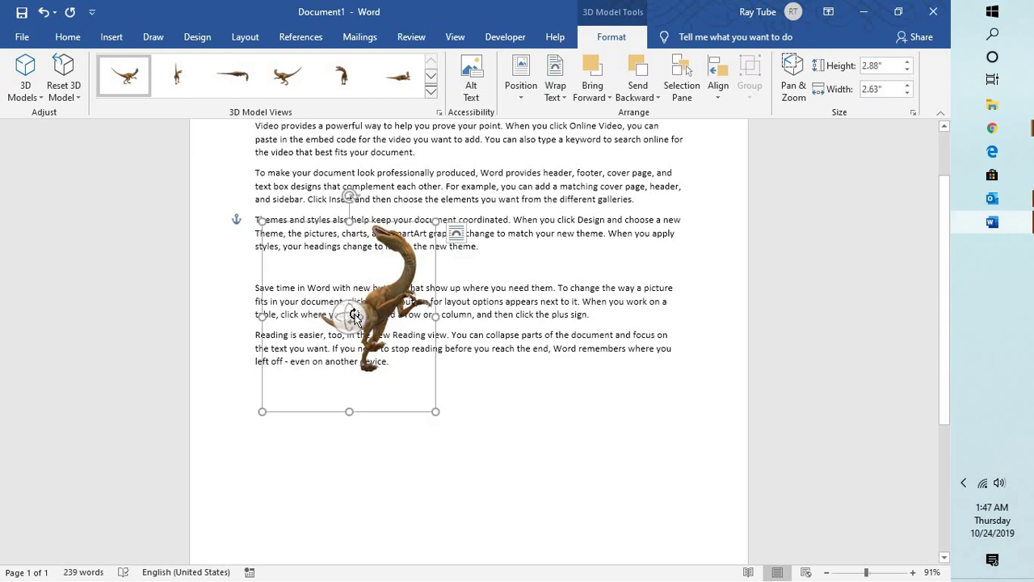
pyautogui.moveTo(356, 315)
pyautogui.mouseDown()
pyautogui.moveTo(348, 344)
pyautogui.moveTo(386, 276)
pyautogui.mouseUp()
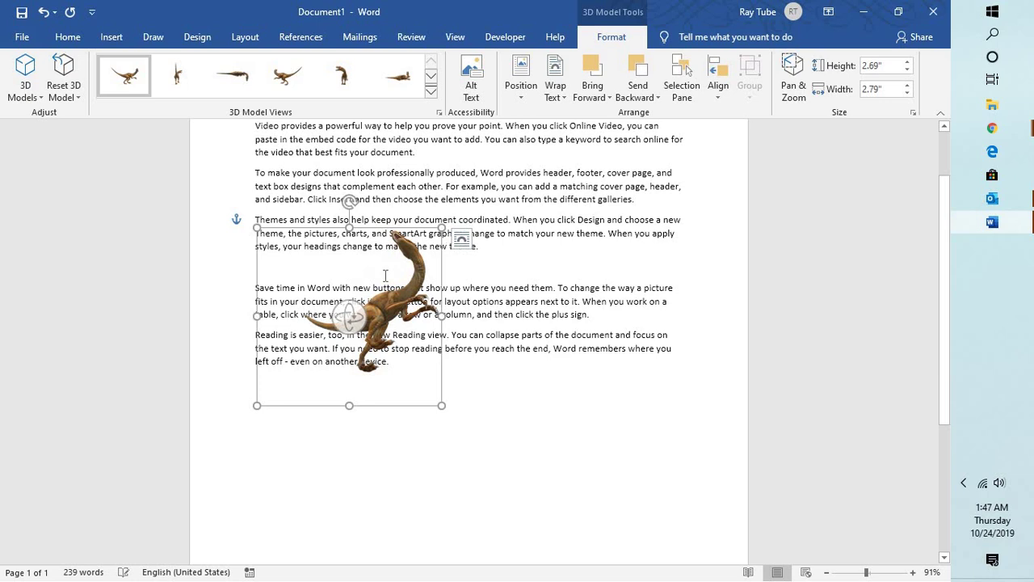
pyautogui.click(514, 95)
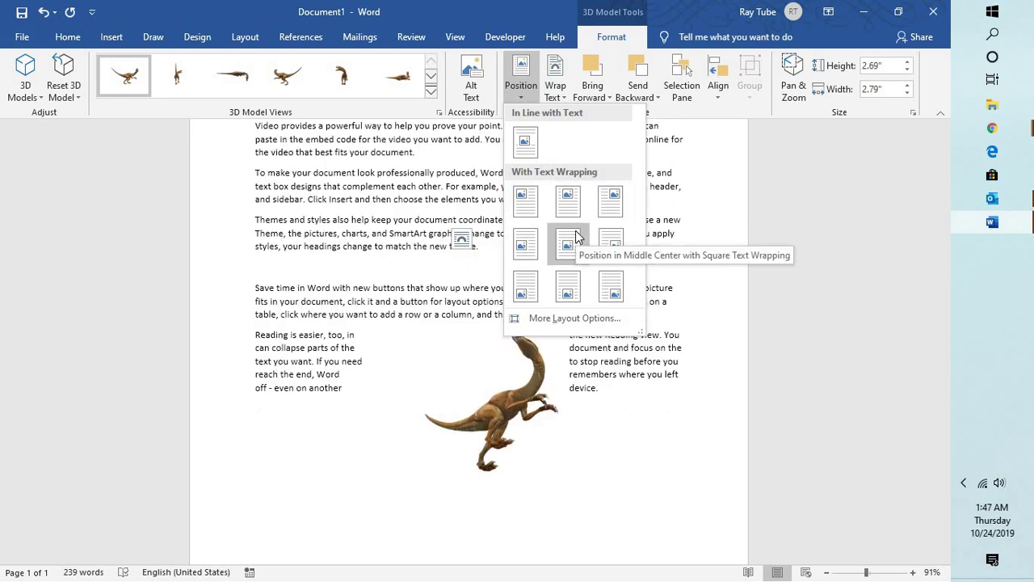
# Step: Place the raptor mid-page with text wrapping and tilt it to a top-down view
pyautogui.click(576, 236)
pyautogui.click(556, 87)
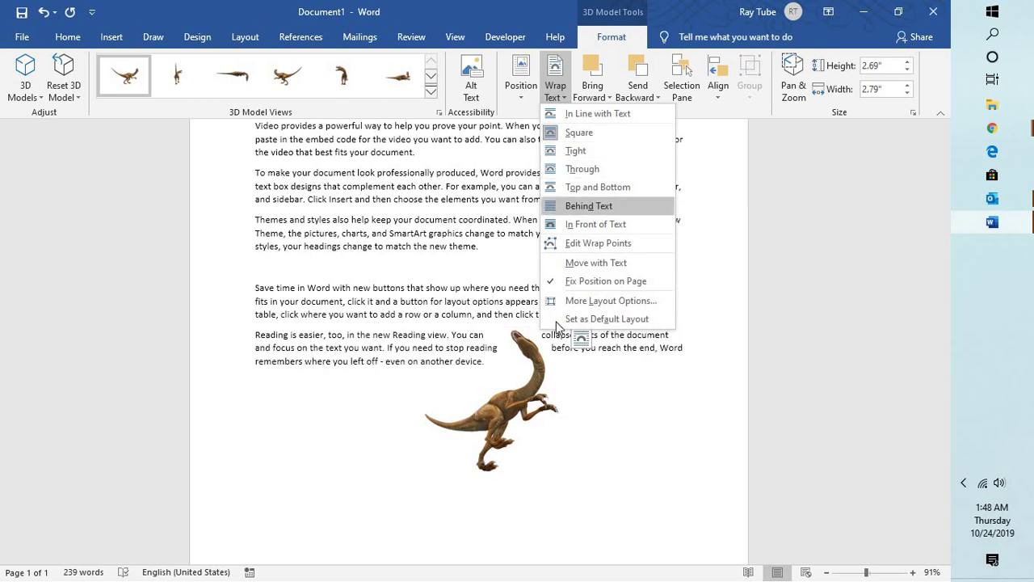
pyautogui.click(518, 305)
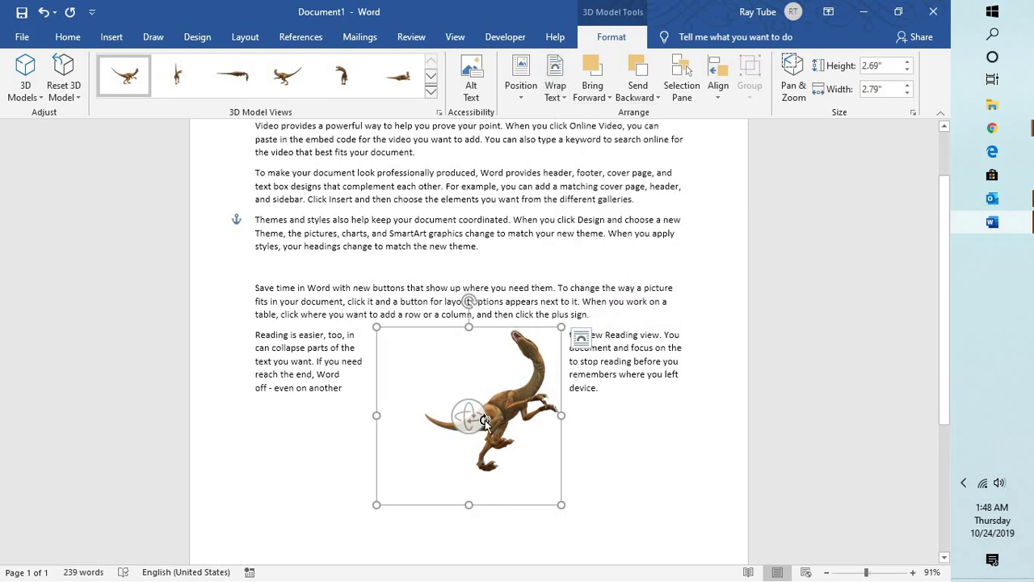
pyautogui.moveTo(480, 415); pyautogui.dragTo(476, 312)
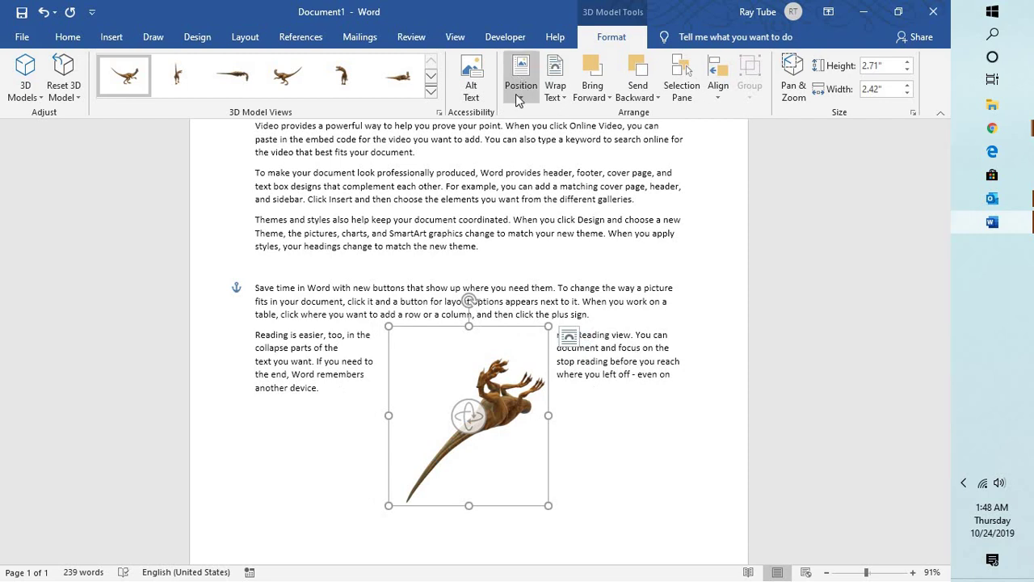
# Step: Move the raptor to the top centre of the page and turn it to a running side view
pyautogui.click(518, 97)
pyautogui.click(559, 197)
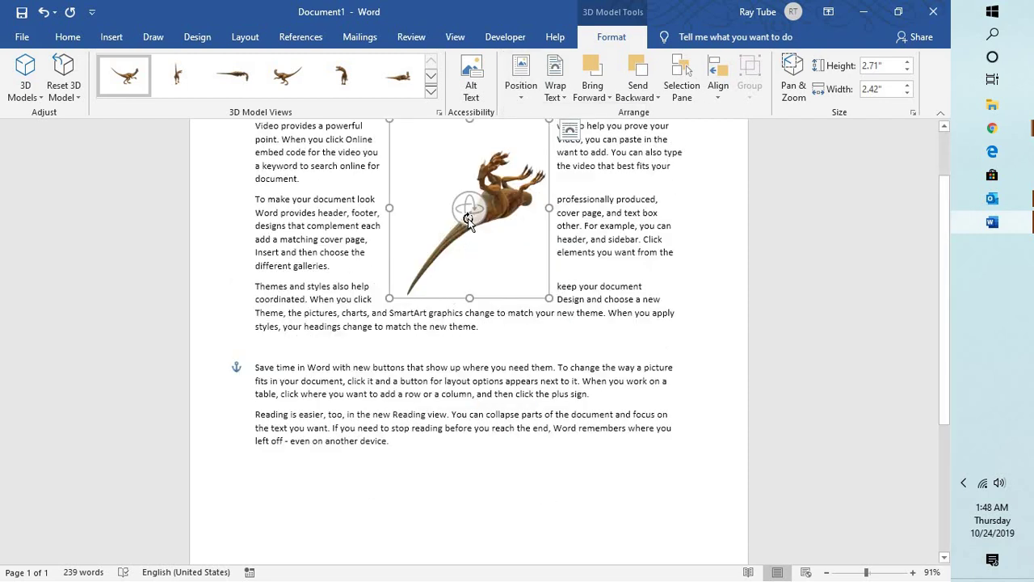
pyautogui.moveTo(478, 250)
pyautogui.mouseDown()
pyautogui.moveTo(416, 153)
pyautogui.moveTo(458, 346)
pyautogui.moveTo(498, 403)
pyautogui.moveTo(540, 378)
pyautogui.moveTo(471, 372)
pyautogui.moveTo(455, 346)
pyautogui.moveTo(473, 358)
pyautogui.mouseUp()
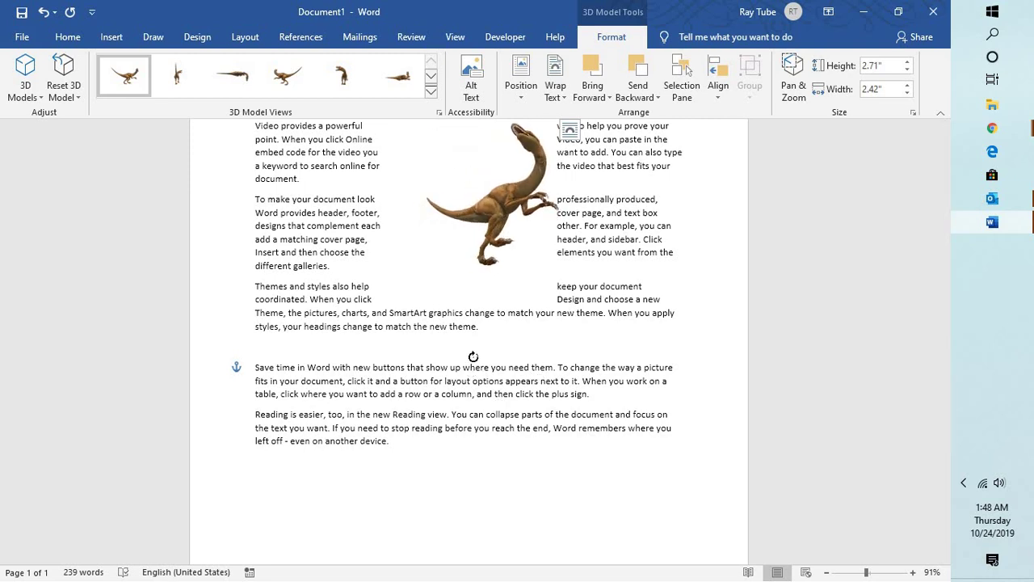
pyautogui.click(556, 90)
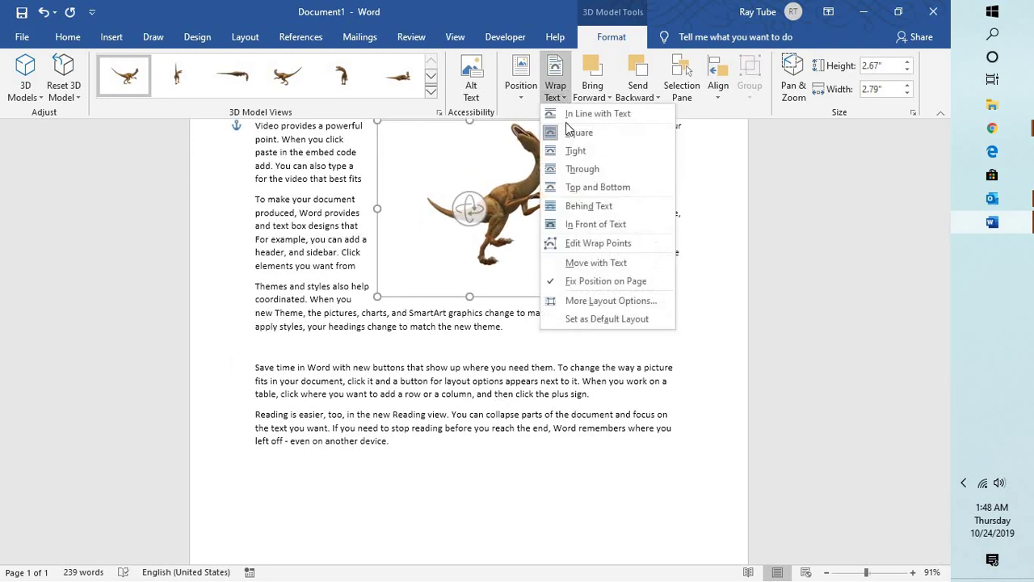
# Step: Apply Through text wrapping and rotate the raptor to stand sideways facing right
pyautogui.click(580, 169)
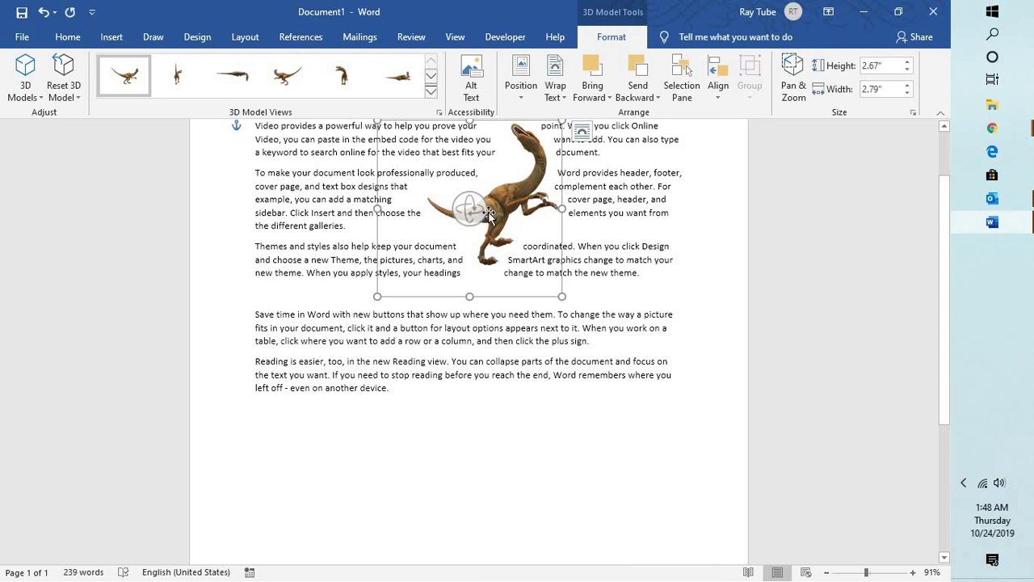
pyautogui.moveTo(477, 208)
pyautogui.mouseDown()
pyautogui.moveTo(530, 259)
pyautogui.moveTo(504, 237)
pyautogui.moveTo(552, 227)
pyautogui.mouseUp()
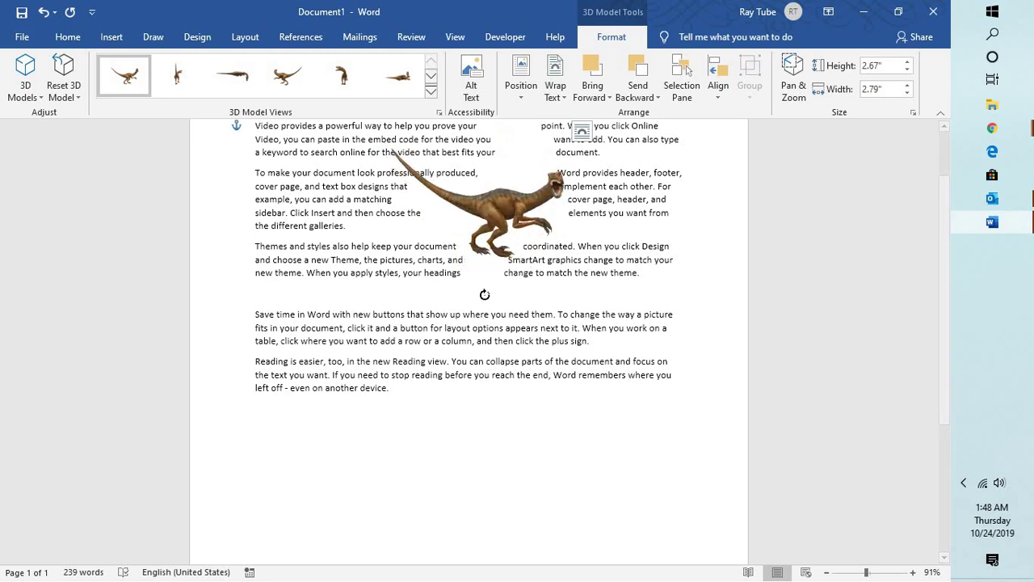
pyautogui.moveTo(551, 226); pyautogui.dragTo(507, 275)
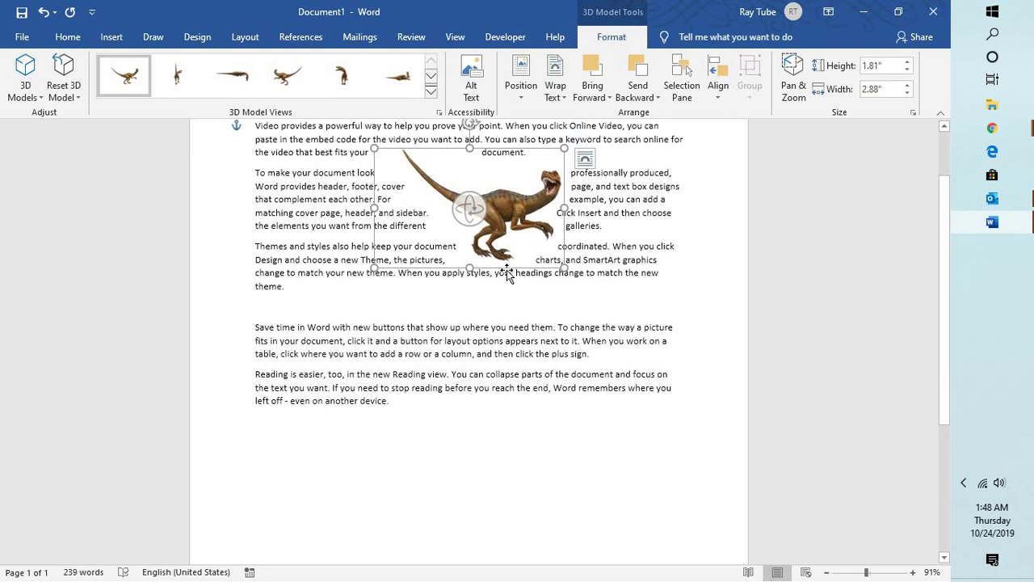